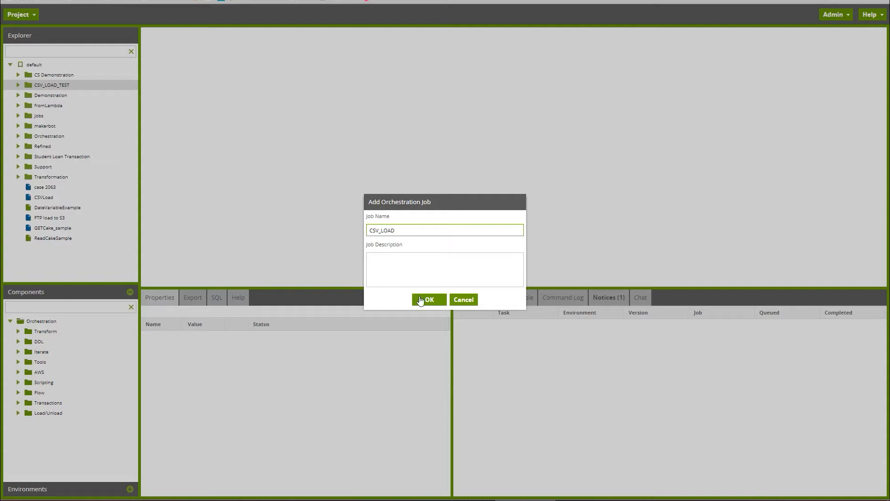
- Create the CSV_LOAD orchestration job and switch to it
{"action": "left_click", "coordinate": [420, 300]}
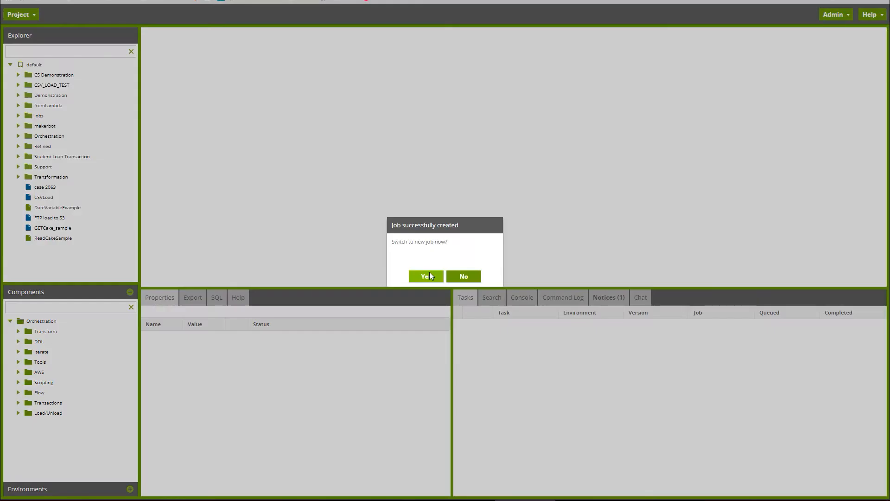
{"action": "left_click", "coordinate": [429, 274]}
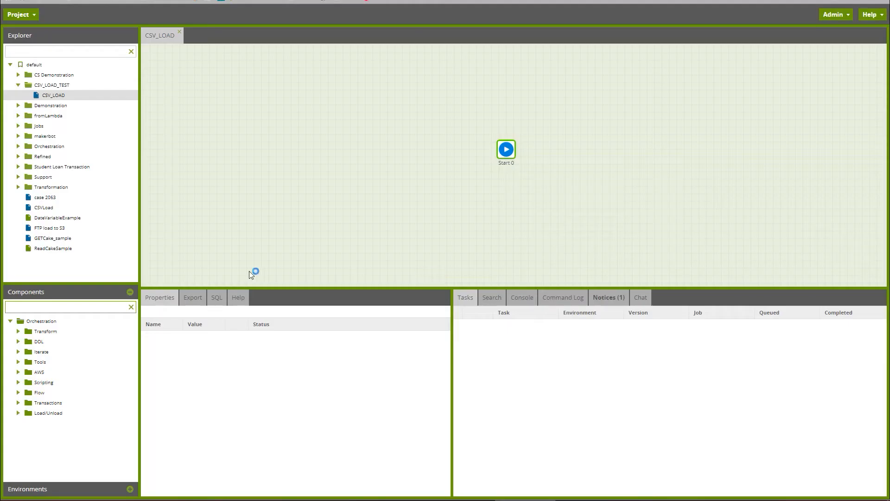
- Find the S3 Load Generator component by searching for "S3 lo" and place it on the job's Start component
{"action": "left_click", "coordinate": [56, 310]}
{"action": "type", "text": "S#"}
{"action": "key", "text": "BackSpace"}
{"action": "type", "text": "3 lo"}
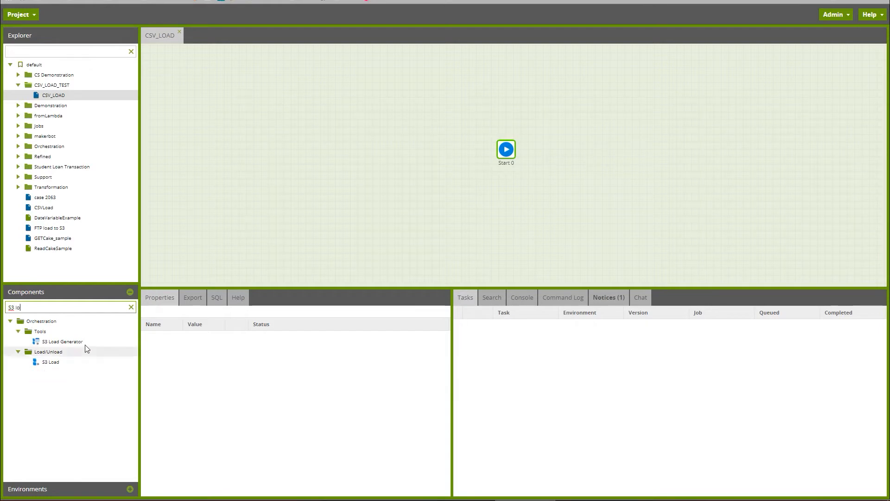
{"action": "left_click_drag", "start_coordinate": [85, 344], "coordinate": [527, 142]}
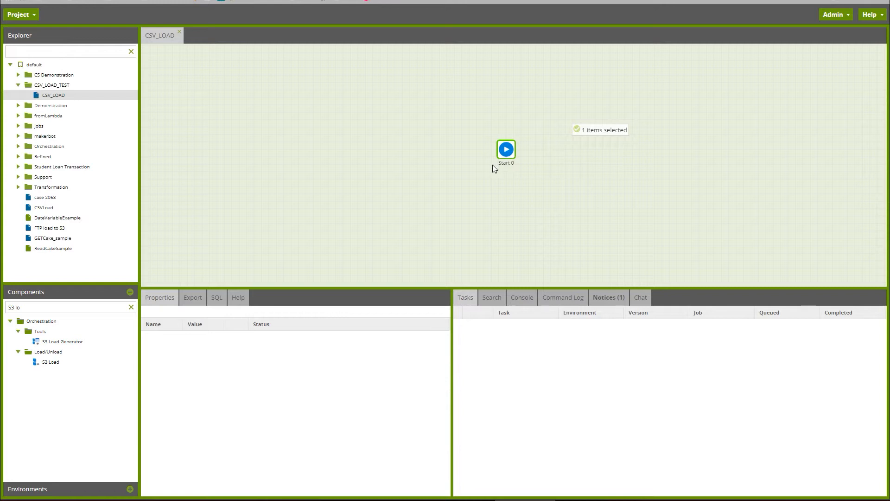
{"action": "left_click_drag", "start_coordinate": [504, 160], "coordinate": [503, 159]}
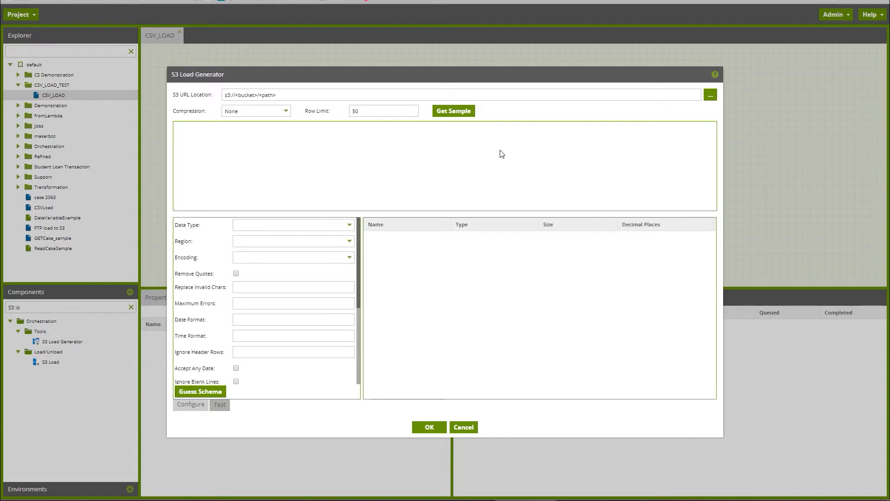
- Set the generator's S3 URL location to sample.csv in the mtln-public-data bucket
{"action": "left_click", "coordinate": [710, 98]}
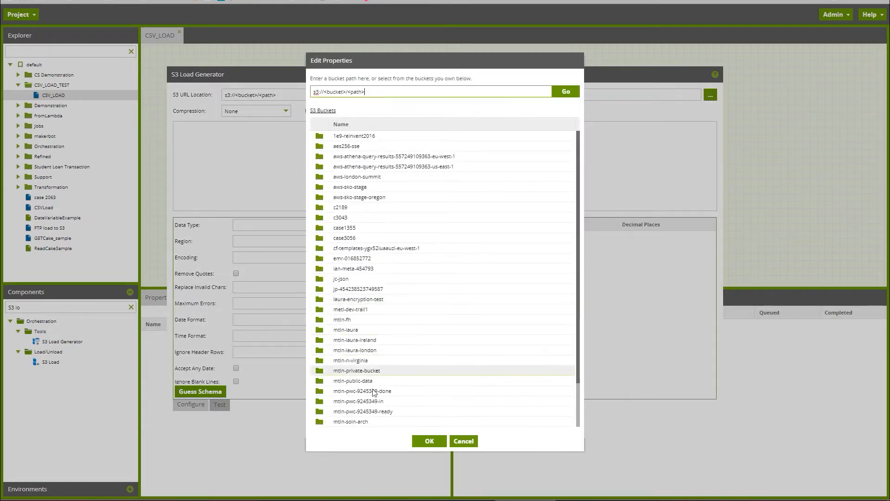
{"action": "scroll", "coordinate": [371, 373], "scroll_direction": "down", "scroll_amount": 2}
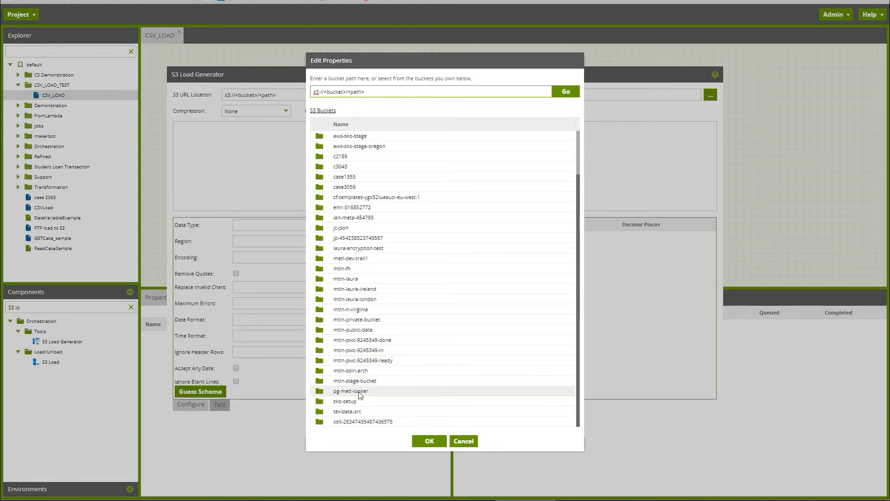
{"action": "left_click", "coordinate": [351, 332]}
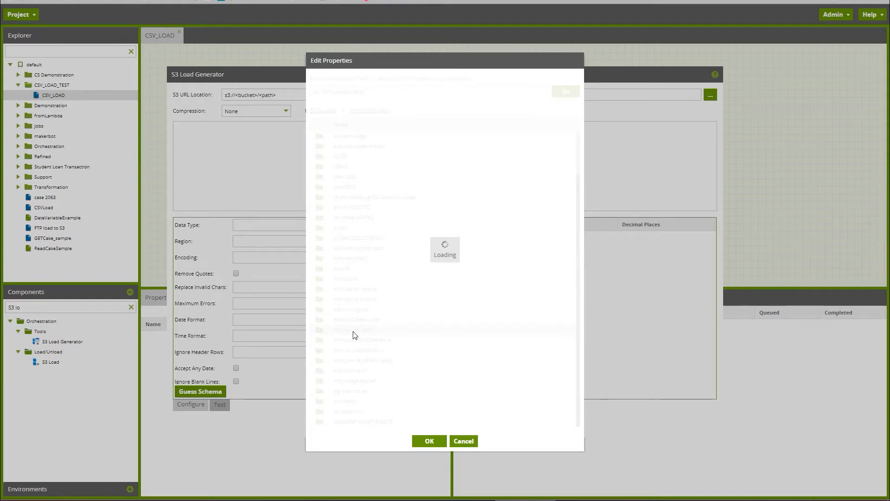
{"action": "left_click", "coordinate": [358, 292]}
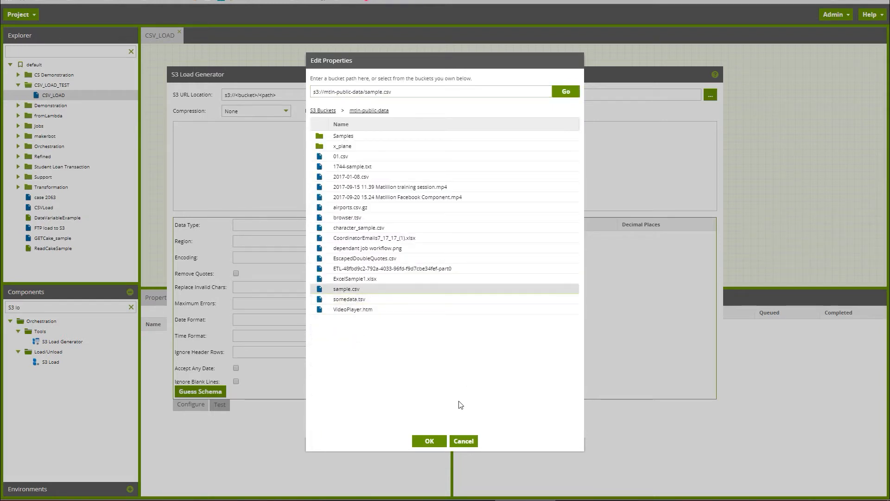
{"action": "left_click", "coordinate": [429, 441]}
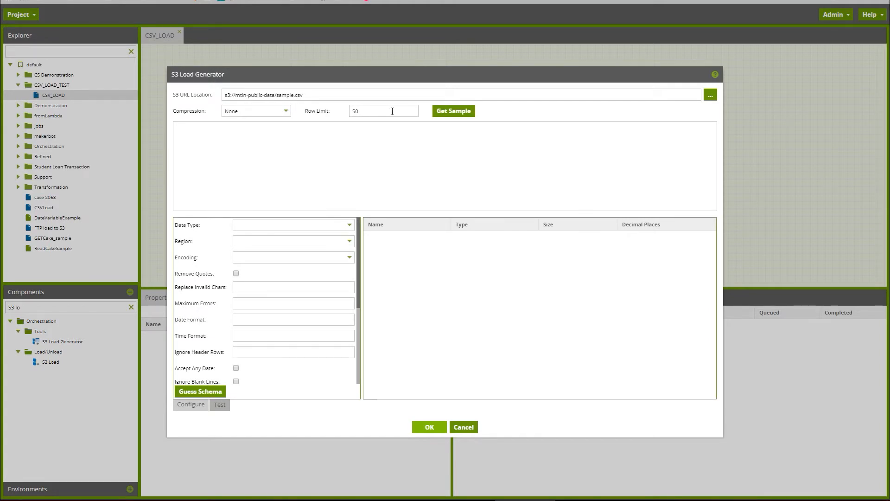
- Generate the load components from a 50-row-limit sample of the file and connect Start 0 to Create/Replace Table 0
{"action": "left_click", "coordinate": [456, 112]}
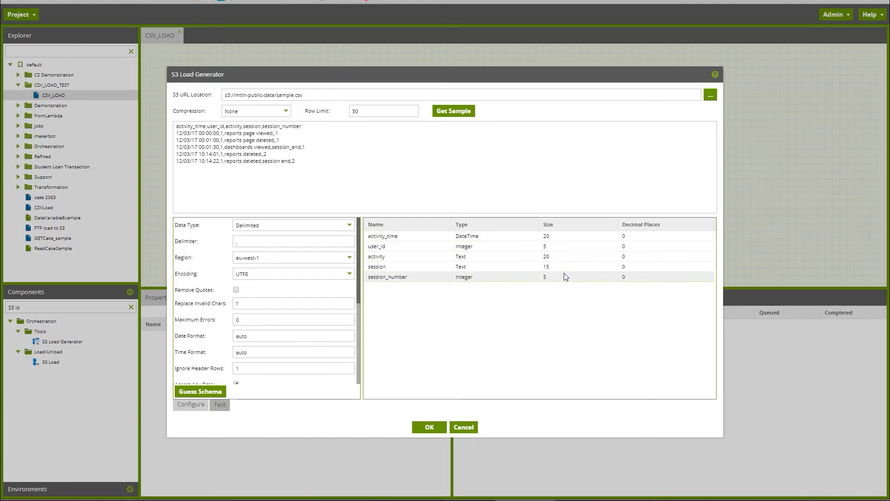
{"action": "left_click", "coordinate": [429, 427]}
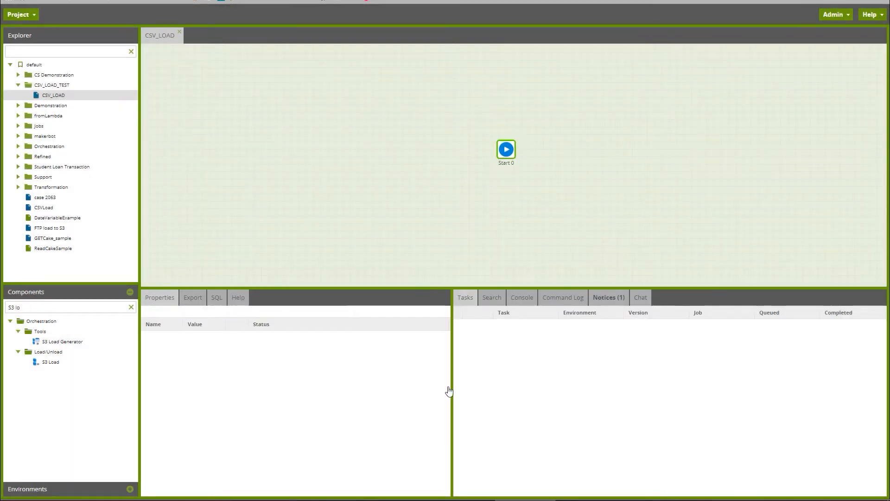
{"action": "left_click", "coordinate": [517, 150]}
{"action": "left_click_drag", "start_coordinate": [519, 149], "coordinate": [563, 123]}
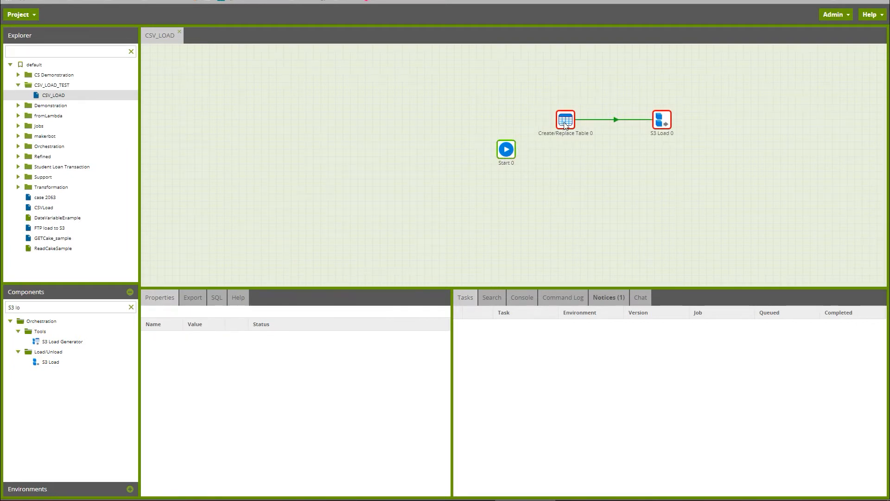
- Set the new table name of Create/Replace Table 0 to stg_sample
{"action": "left_click", "coordinate": [564, 121]}
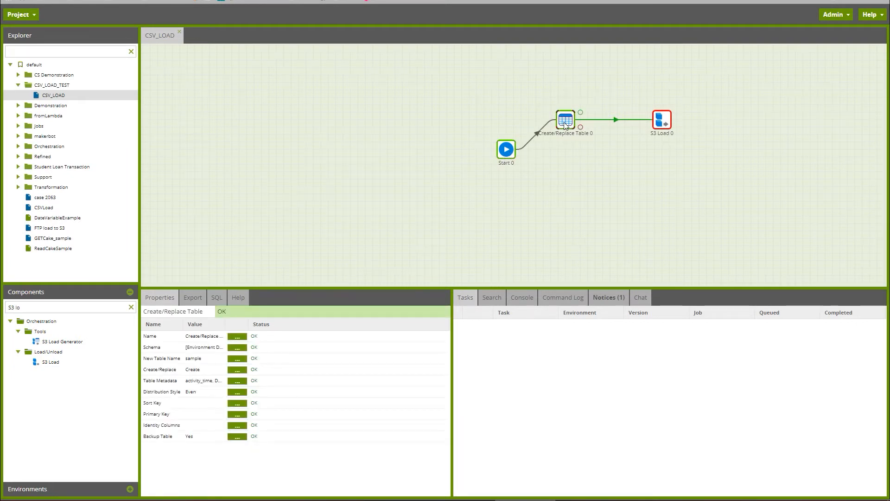
{"action": "left_click", "coordinate": [238, 361]}
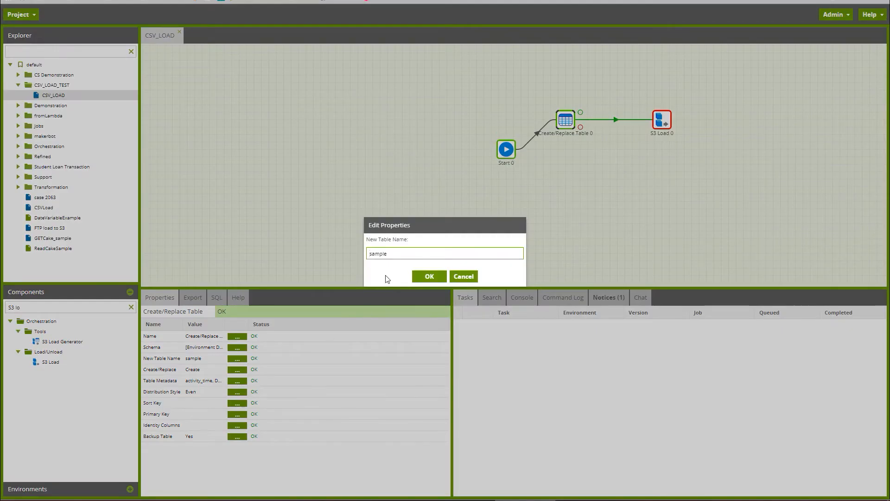
{"action": "type", "text": "stg_"}
{"action": "left_click", "coordinate": [427, 276]}
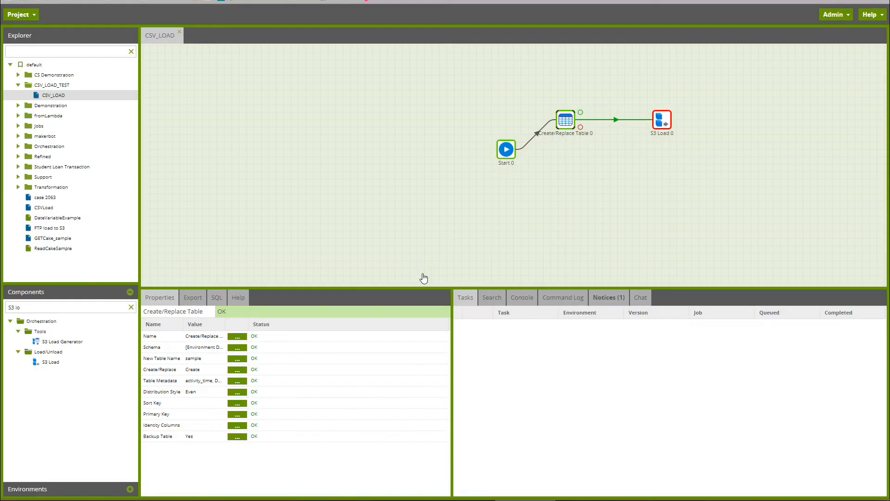
- Set the target table name of S3 Load 0 to stg_sample
{"action": "left_click", "coordinate": [664, 120]}
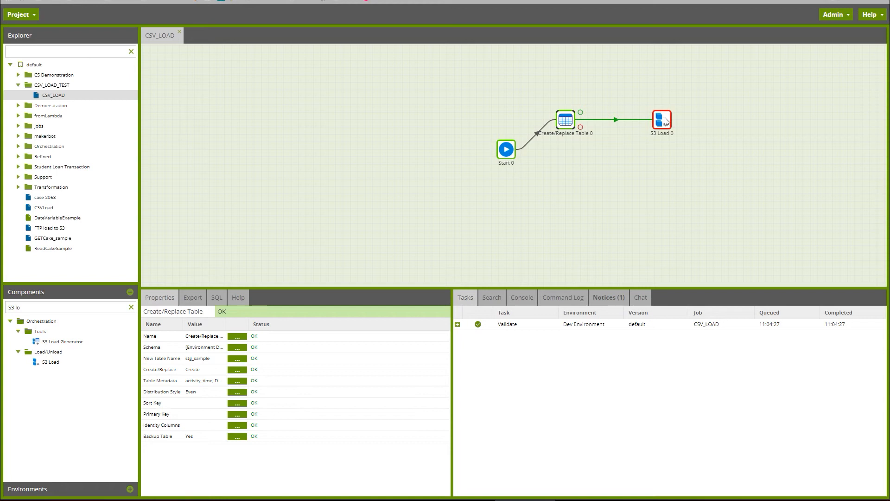
{"action": "left_click", "coordinate": [237, 358]}
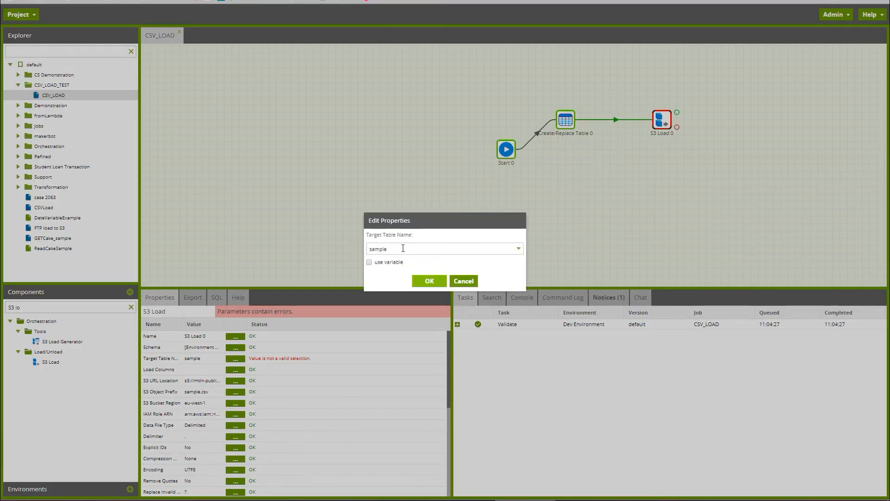
{"action": "left_click", "coordinate": [396, 248]}
{"action": "key", "text": "Home"}
{"action": "type", "text": "stg_"}
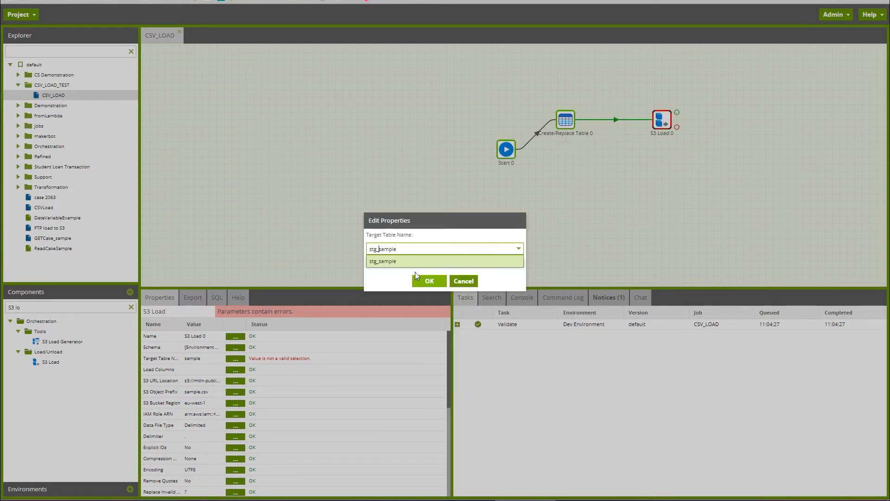
{"action": "left_click", "coordinate": [408, 263]}
{"action": "left_click", "coordinate": [428, 282]}
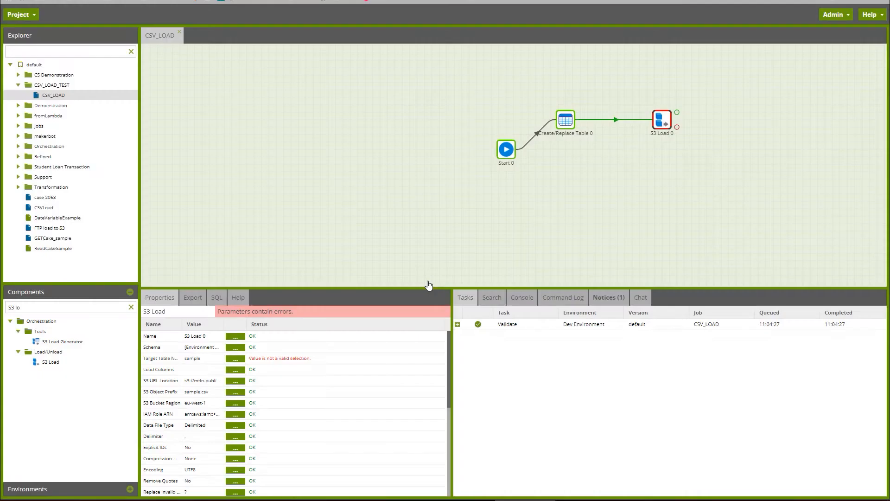
- Review the properties and generated SQL of S3 Load 0 in an enlarged pane, and shrink the pane again
{"action": "left_click_drag", "start_coordinate": [375, 289], "coordinate": [382, 185]}
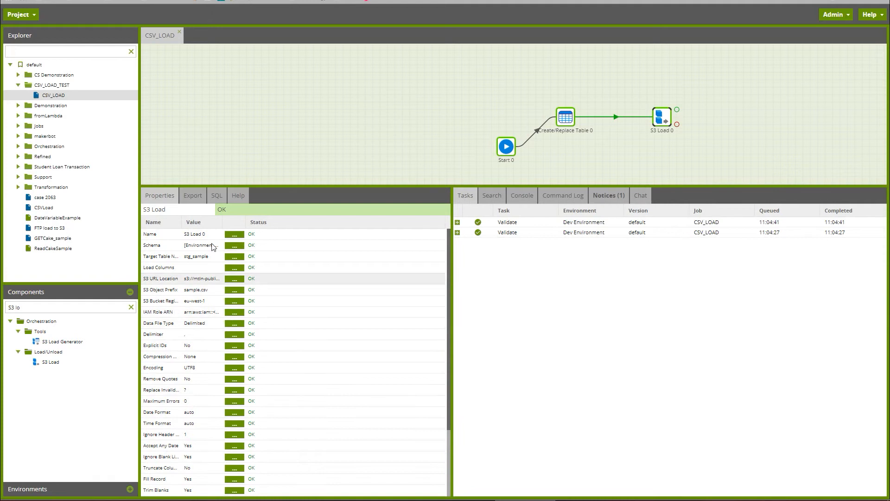
{"action": "left_click", "coordinate": [218, 196]}
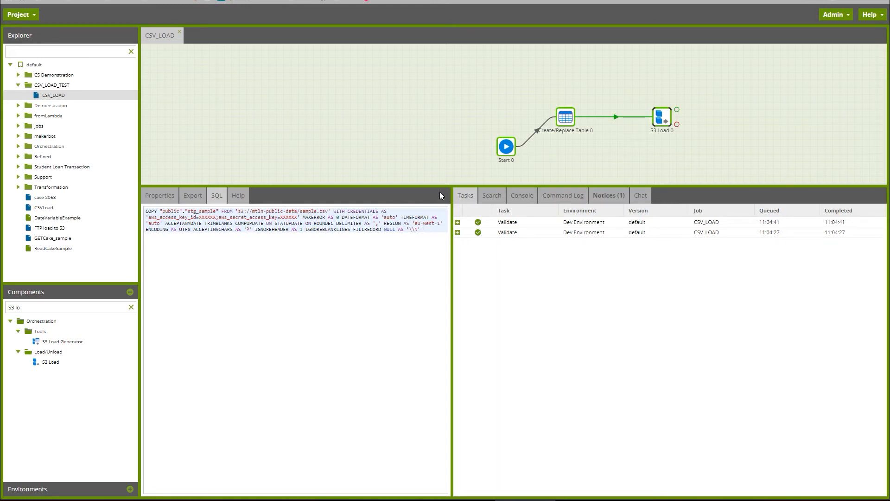
{"action": "left_click_drag", "start_coordinate": [442, 186], "coordinate": [440, 299]}
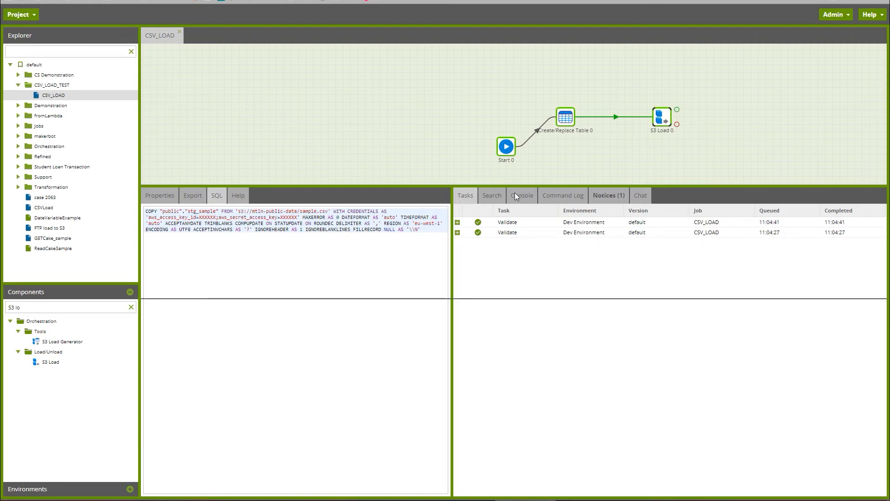
- Revalidate the CSV_LOAD job in the Dev Environment
{"action": "right_click", "coordinate": [544, 177]}
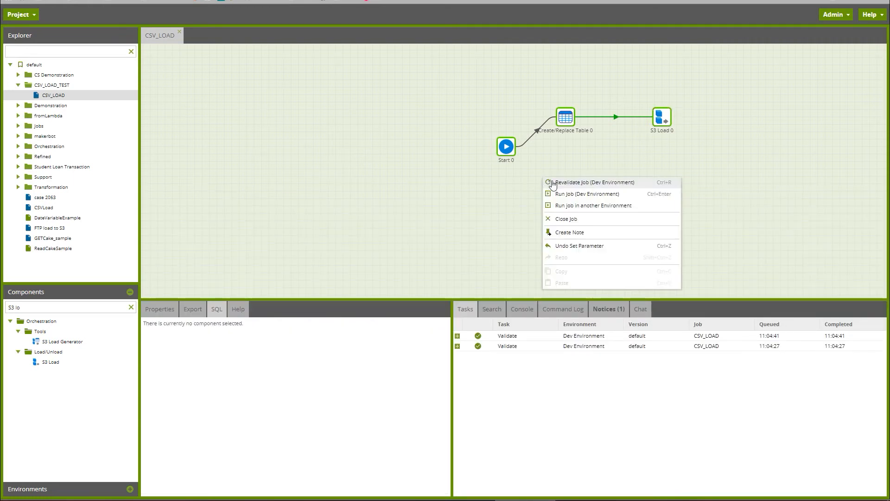
{"action": "left_click", "coordinate": [553, 185]}
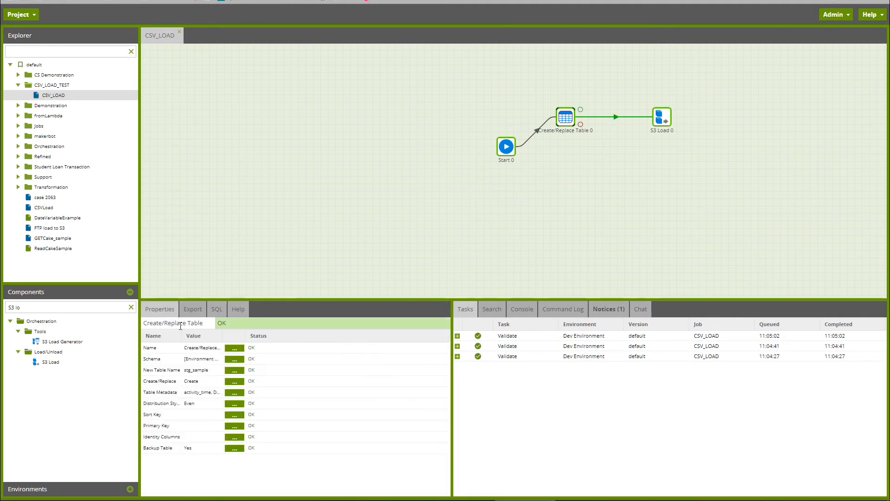
- Set the Create/Replace property of Create/Replace Table 0 to Replace and view the component's SQL
{"action": "left_click", "coordinate": [235, 381]}
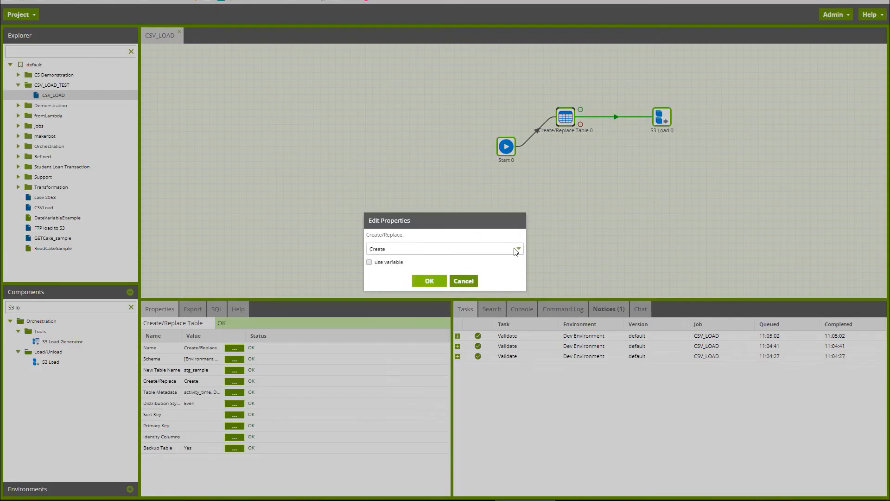
{"action": "left_click", "coordinate": [517, 249]}
{"action": "left_click", "coordinate": [393, 284]}
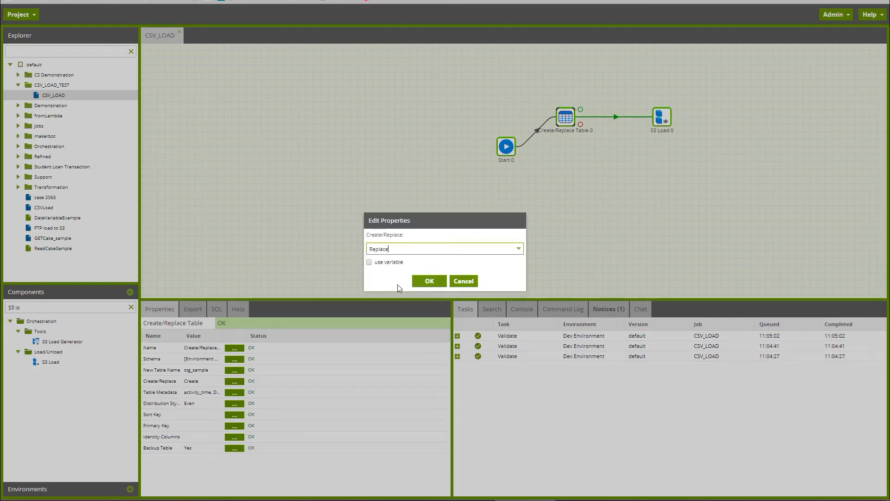
{"action": "left_click", "coordinate": [422, 280]}
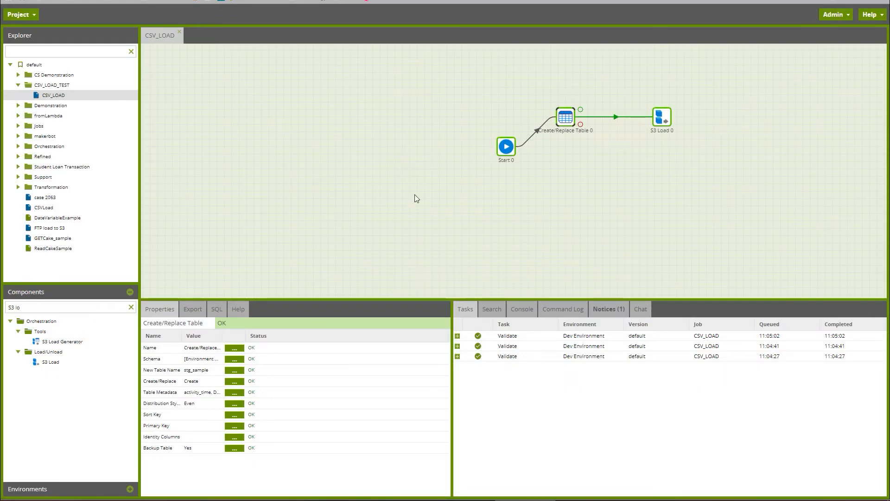
{"action": "left_click", "coordinate": [216, 309]}
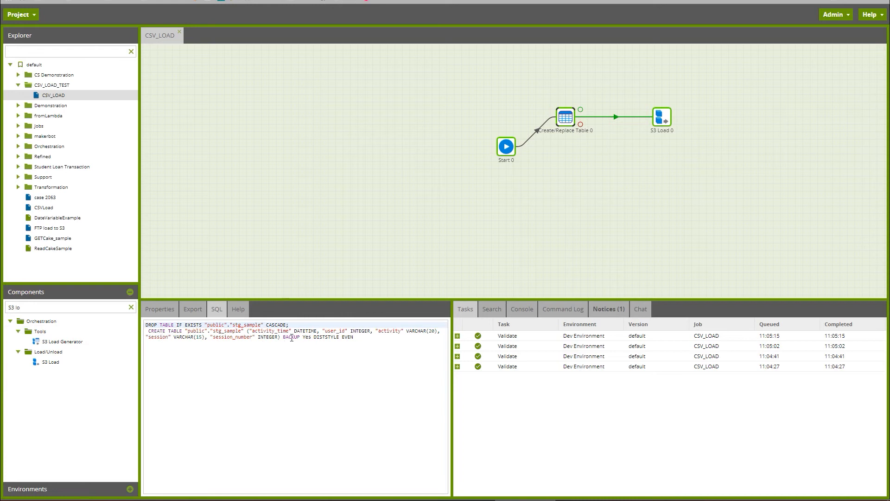
- Move Start 0 farther from the table component and run the job in the Dev Environment, expanding the run's task details
{"action": "left_click_drag", "start_coordinate": [505, 156], "coordinate": [458, 175]}
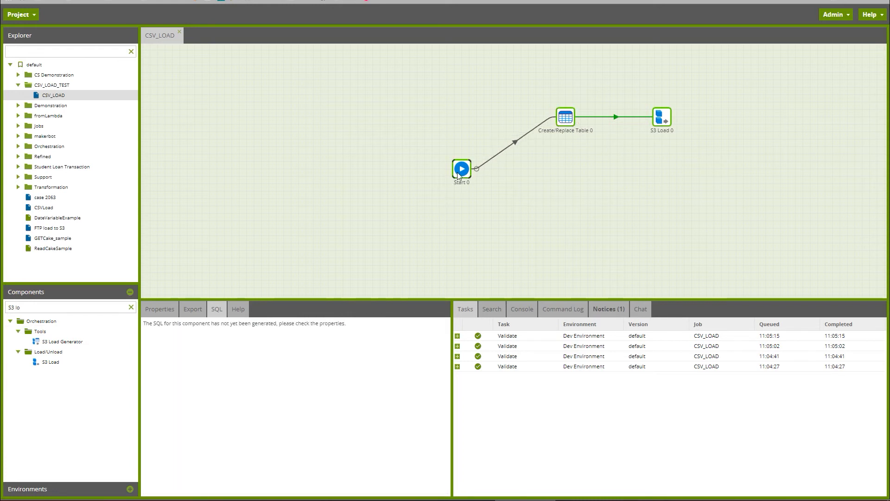
{"action": "right_click", "coordinate": [534, 164]}
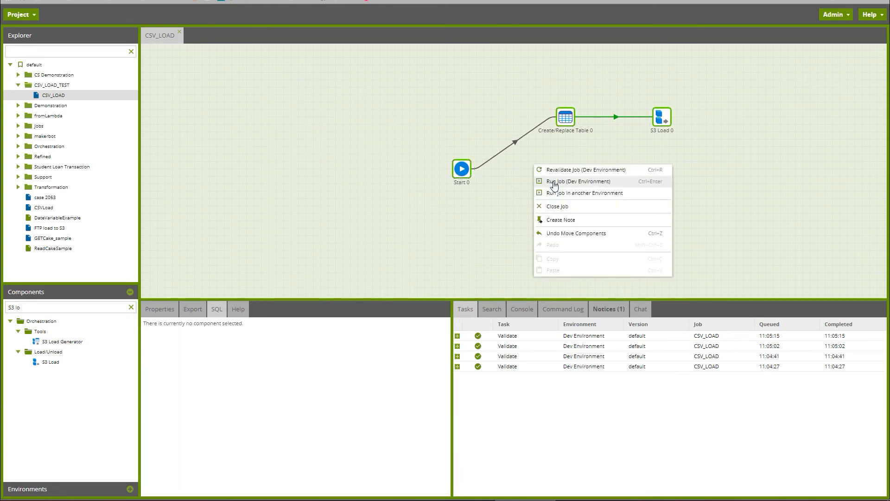
{"action": "left_click", "coordinate": [553, 183]}
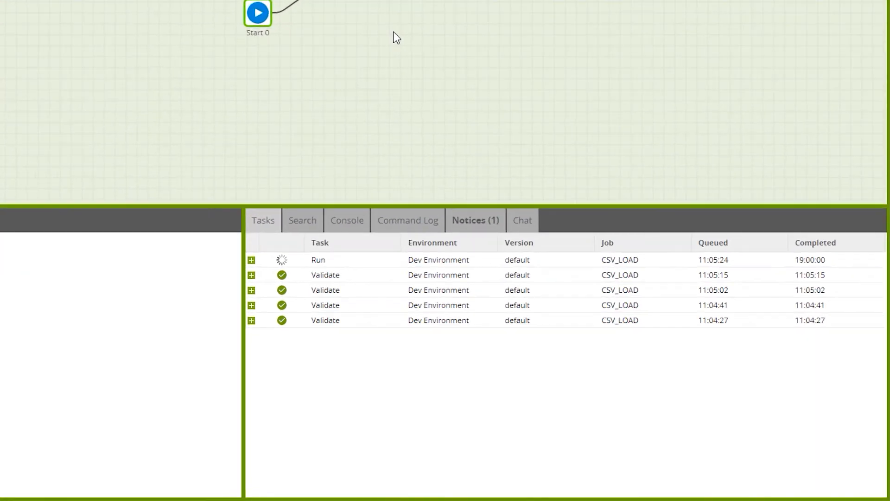
{"action": "left_click", "coordinate": [252, 260]}
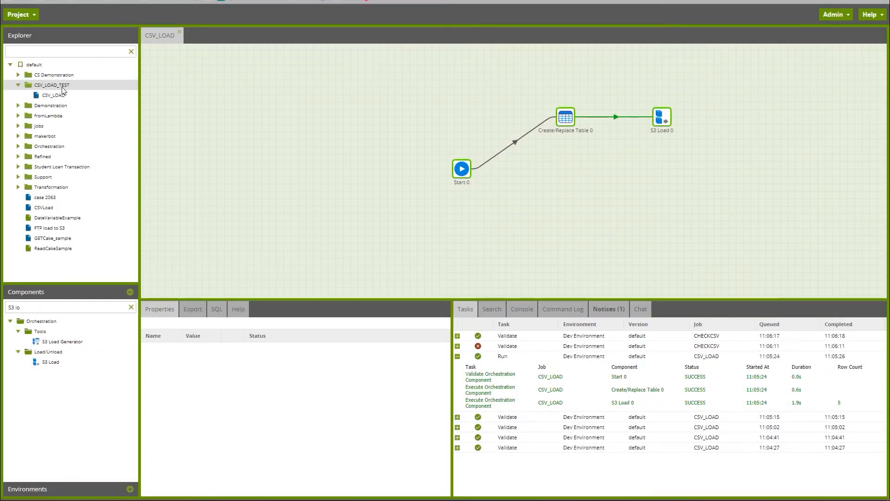
- Add a transformation job named CHECKCSV_LOAD to the CSV_LOAD_TEST folder and switch to it
{"action": "right_click", "coordinate": [64, 87]}
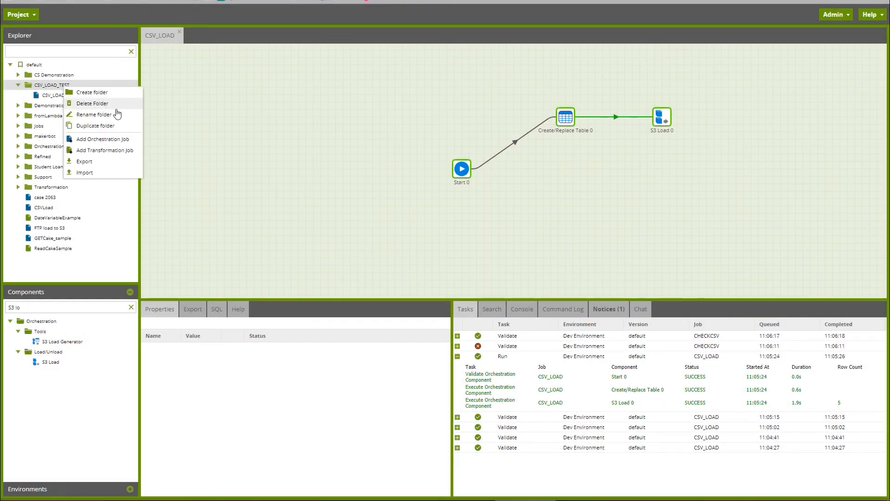
{"action": "left_click", "coordinate": [118, 153]}
{"action": "type", "text": "CHECKCSV_LOAD"}
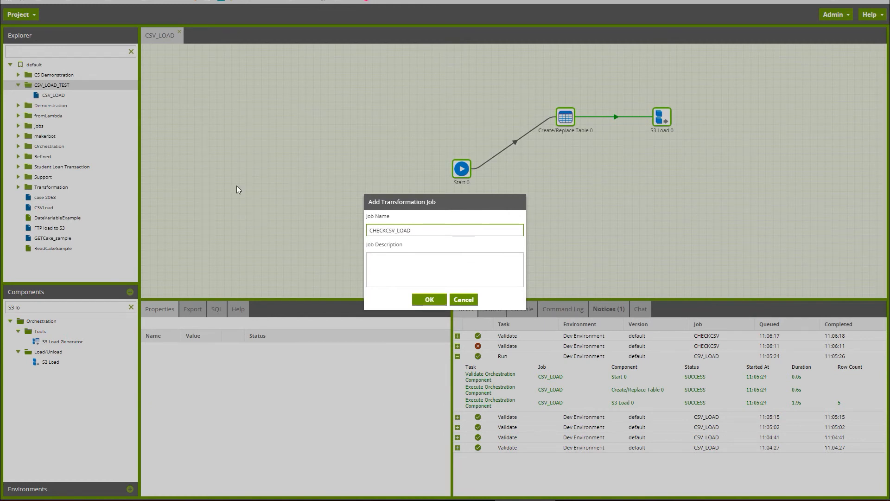
{"action": "left_click", "coordinate": [429, 299]}
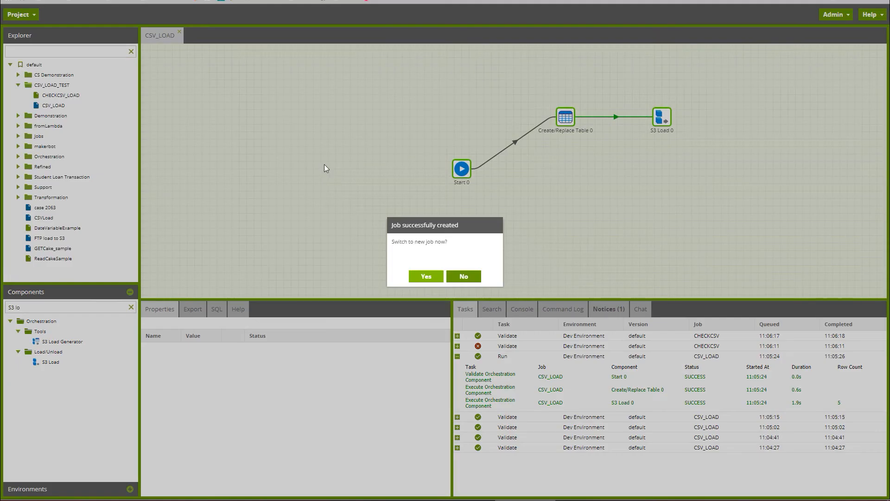
{"action": "left_click", "coordinate": [429, 278]}
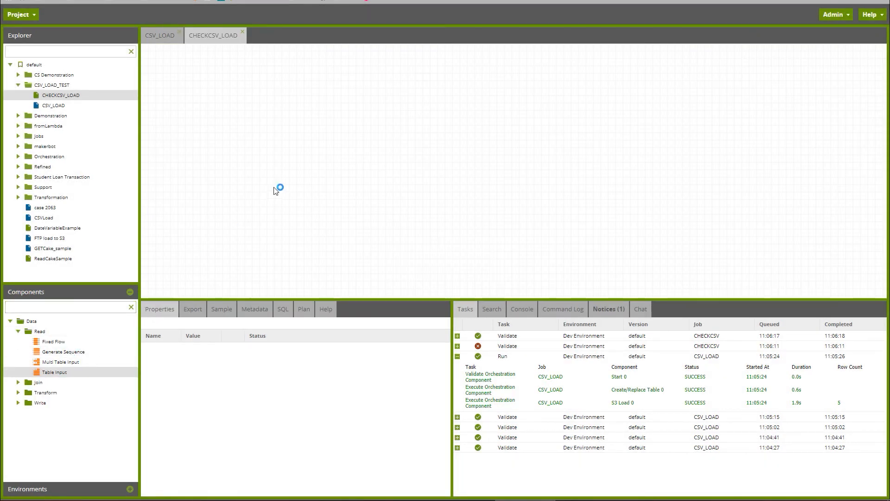
- Place a Table Input component on the CHECKCSV_LOAD canvas and set its Table Name to stg_sample
{"action": "left_click_drag", "start_coordinate": [274, 188], "coordinate": [276, 186]}
{"action": "left_click", "coordinate": [279, 188]}
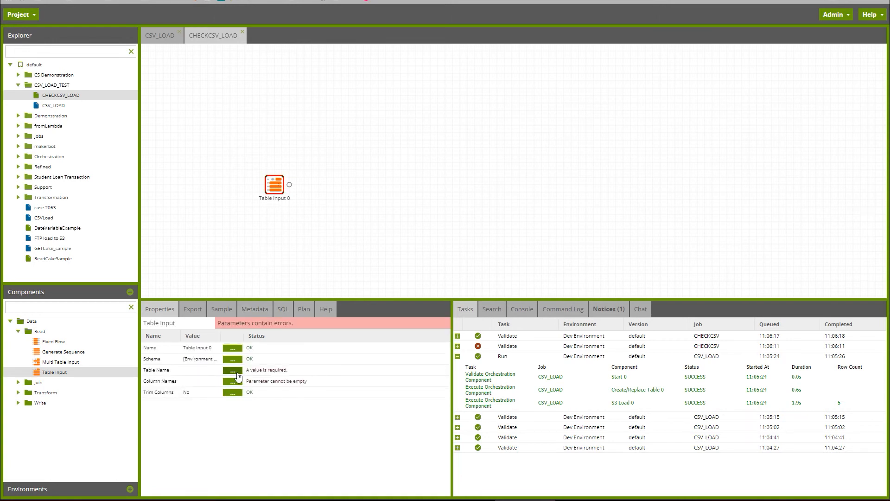
{"action": "left_click", "coordinate": [235, 371]}
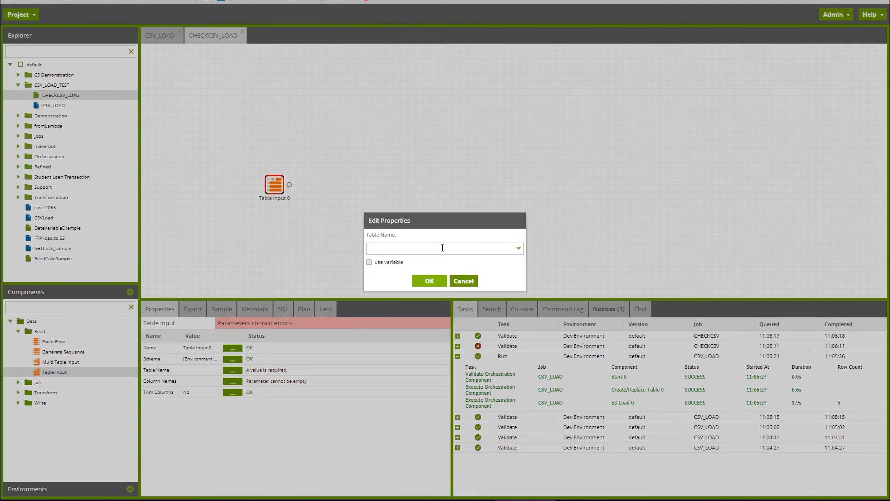
{"action": "left_click", "coordinate": [519, 248]}
{"action": "type", "text": "stg"}
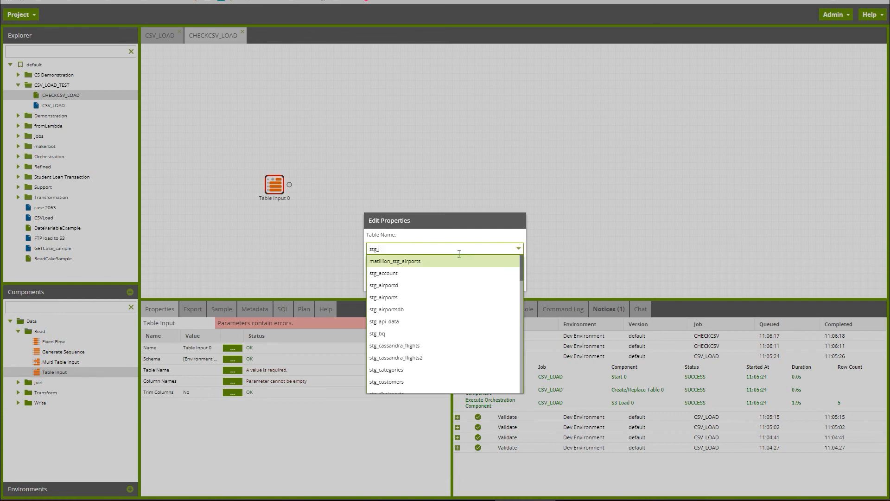
{"action": "type", "text": "_sample"}
{"action": "left_click", "coordinate": [424, 260]}
{"action": "left_click", "coordinate": [429, 281]}
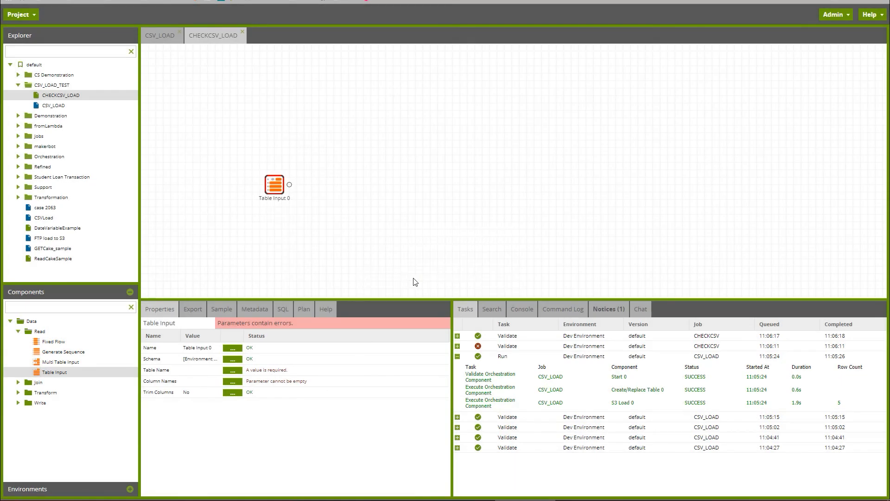
- Include all available columns, from activity_time to session_number, in the stg_sample component's Column Names
{"action": "left_click", "coordinate": [232, 385]}
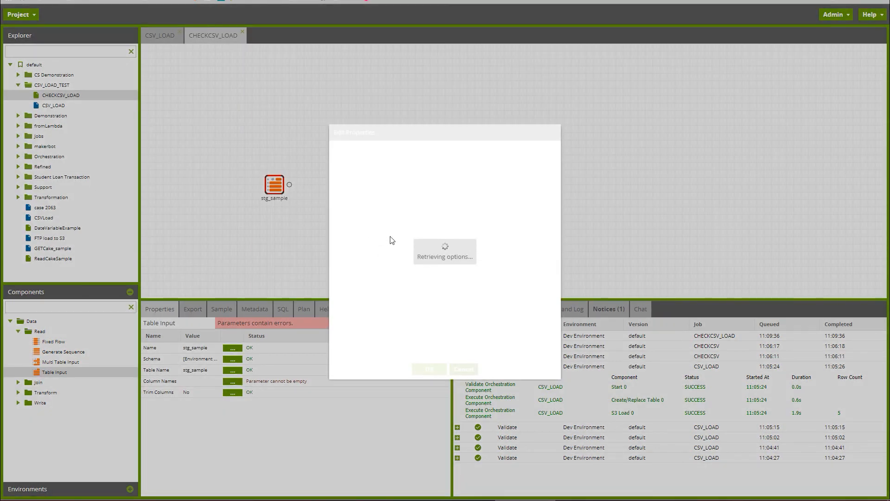
{"action": "left_click", "coordinate": [445, 182]}
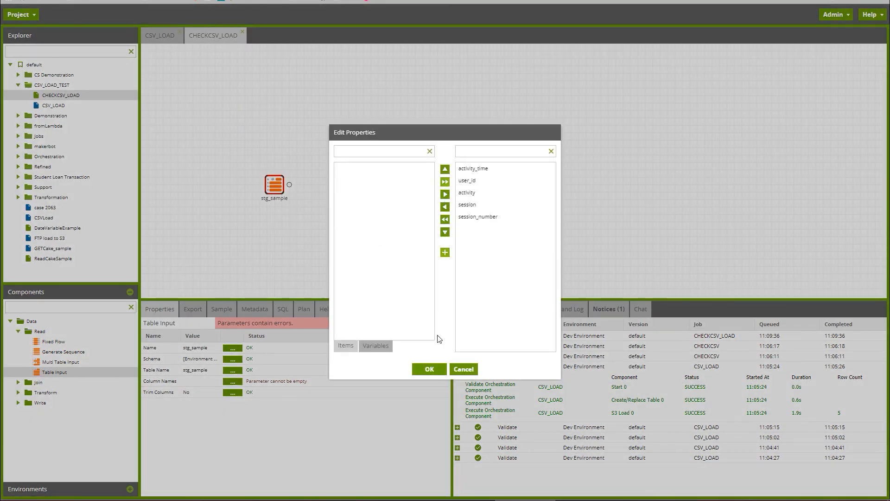
{"action": "left_click", "coordinate": [429, 369]}
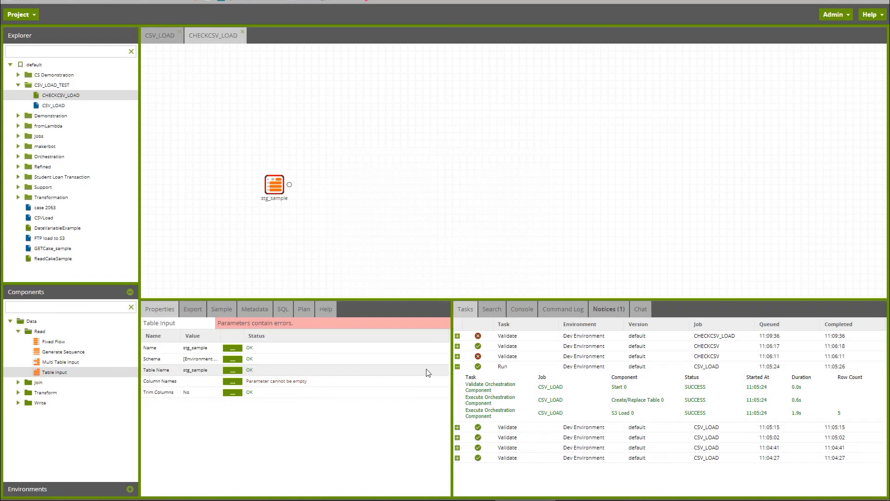
- Retrieve the row count and sample data of the stg_sample component
{"action": "left_click", "coordinate": [222, 310]}
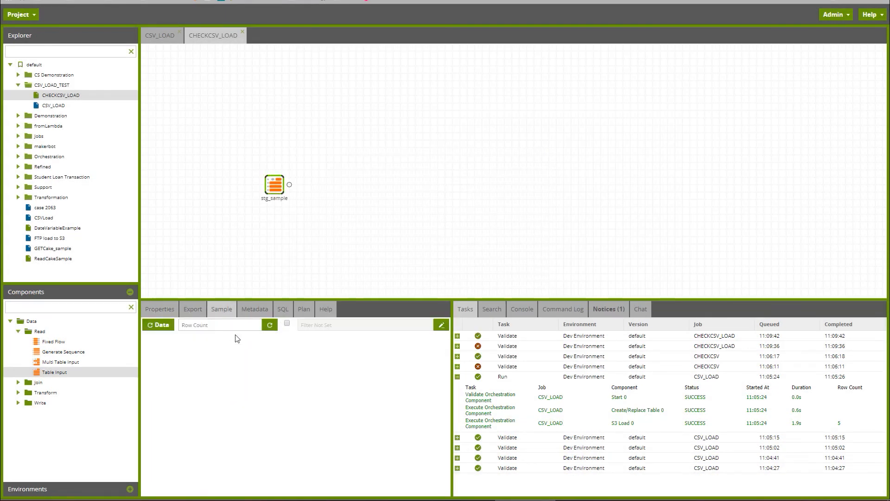
{"action": "left_click", "coordinate": [270, 325]}
{"action": "left_click", "coordinate": [161, 325]}
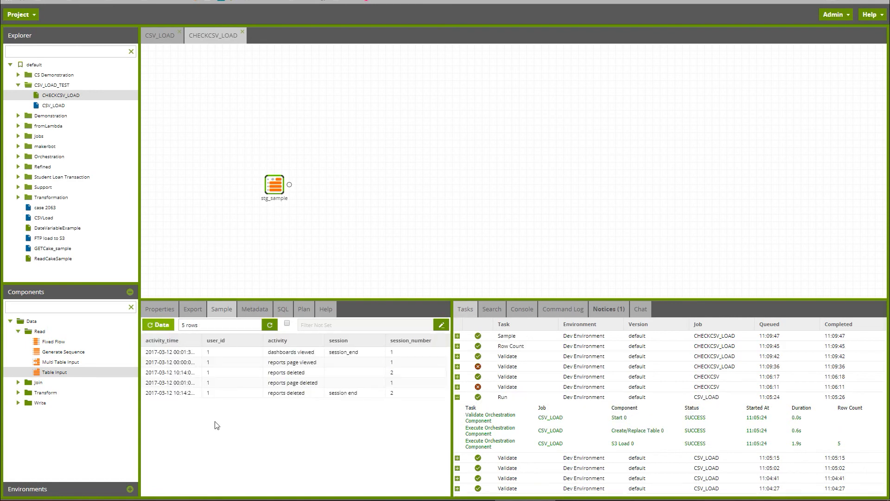